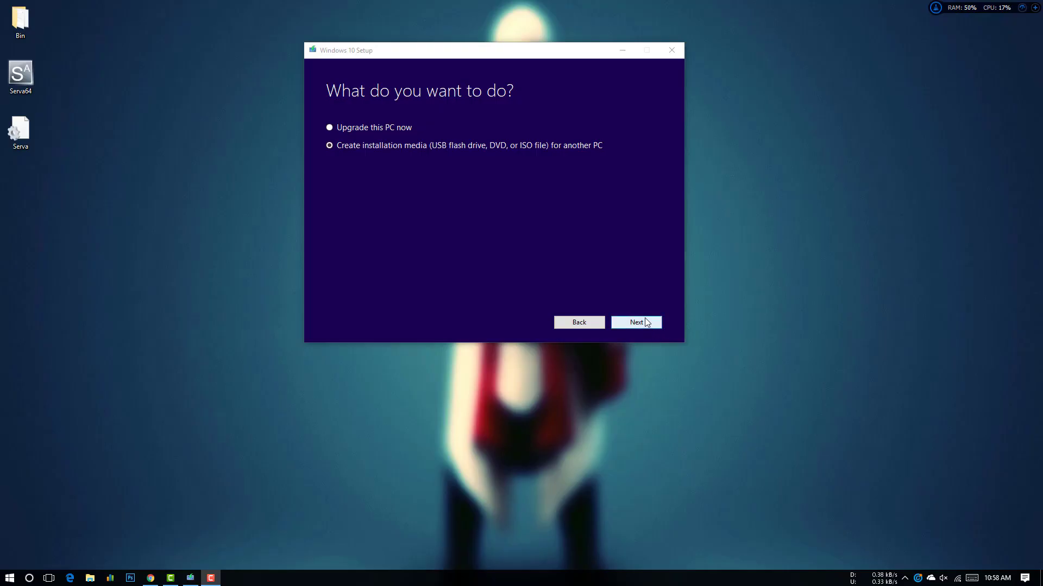
Advance the Media Creation Tool with recommended options and switch the media choice from ISO file to USB flash drive
click(636, 321)
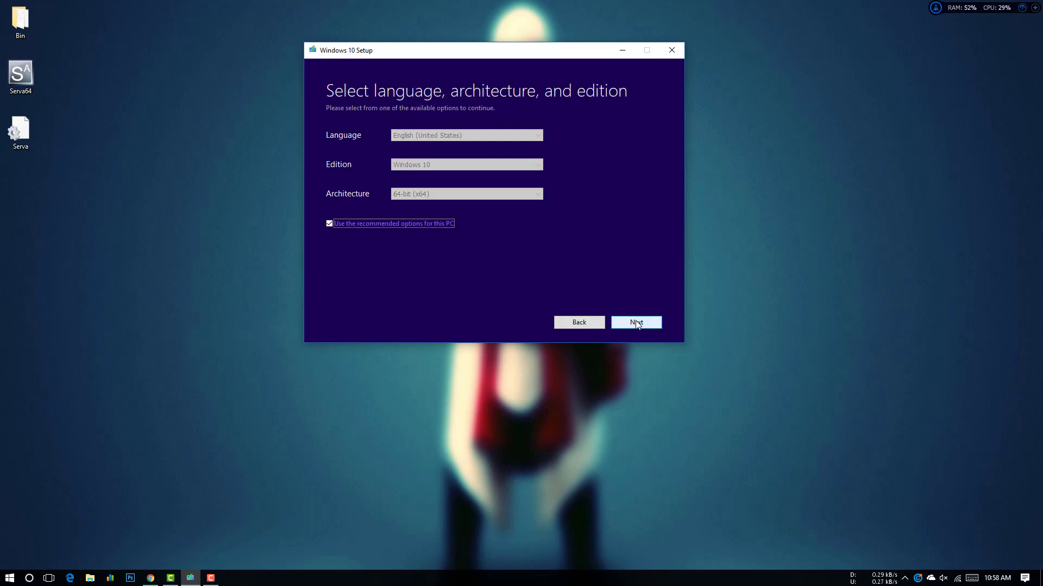
click(637, 324)
click(356, 165)
click(364, 139)
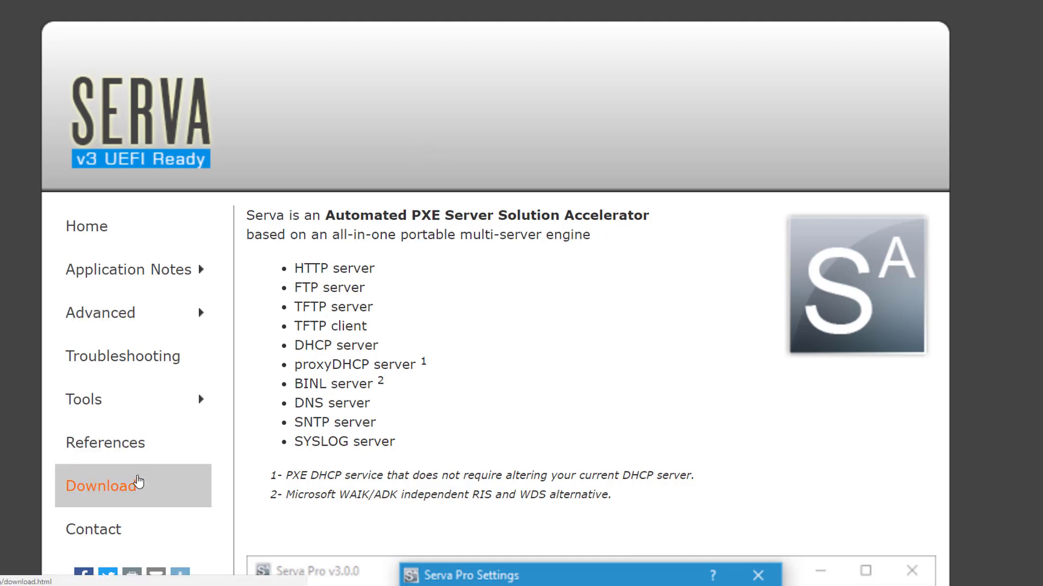
Open the Serva Download page and scroll to the v3.0.0 Community 64, Community 32 and Pro builds
click(137, 483)
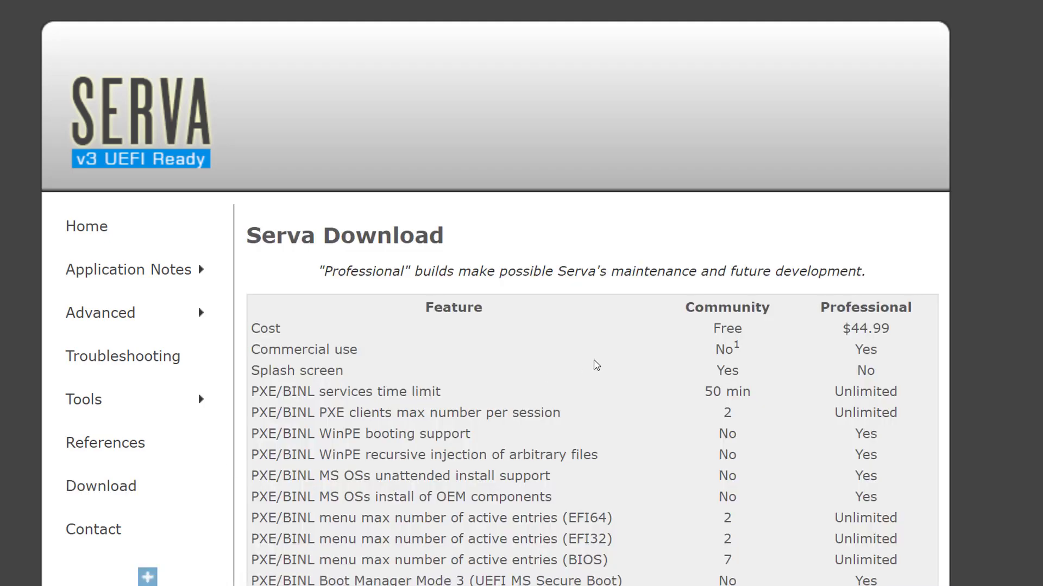
scroll(596, 365, down, 6)
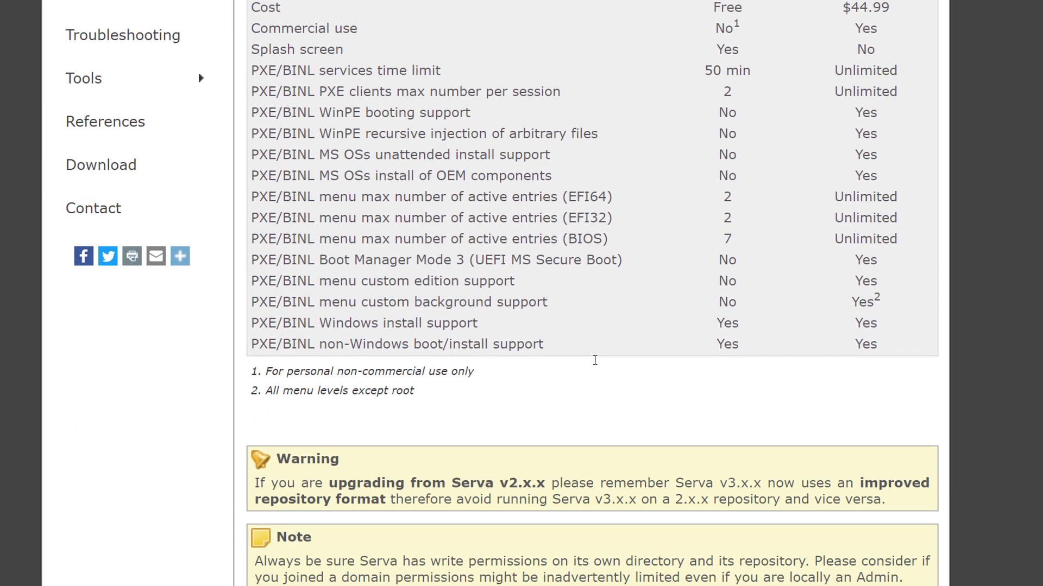
scroll(594, 361, down, 5)
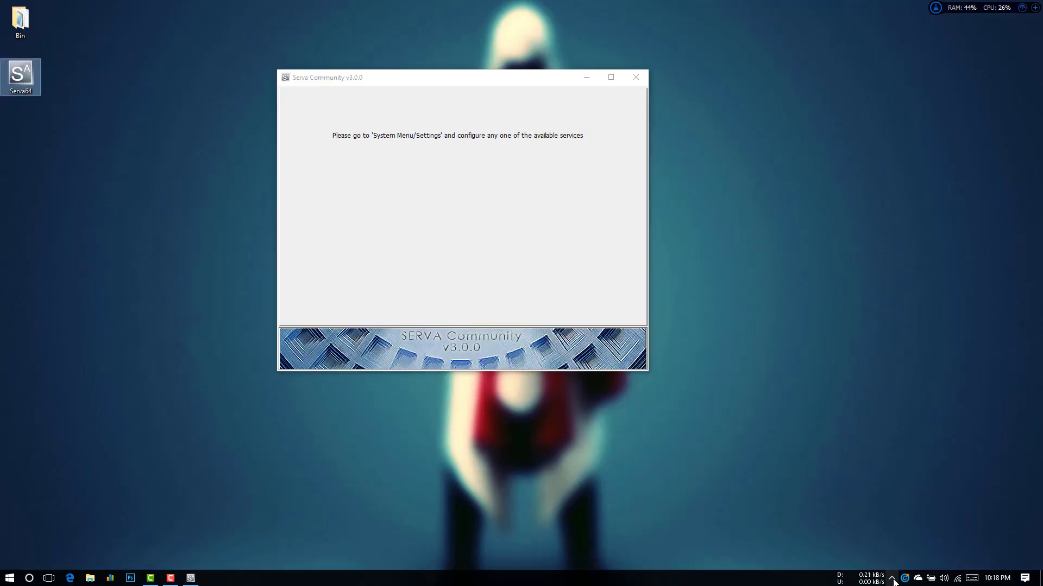
Open Serva's settings from the tray icon and enable the TFTP server
click(892, 579)
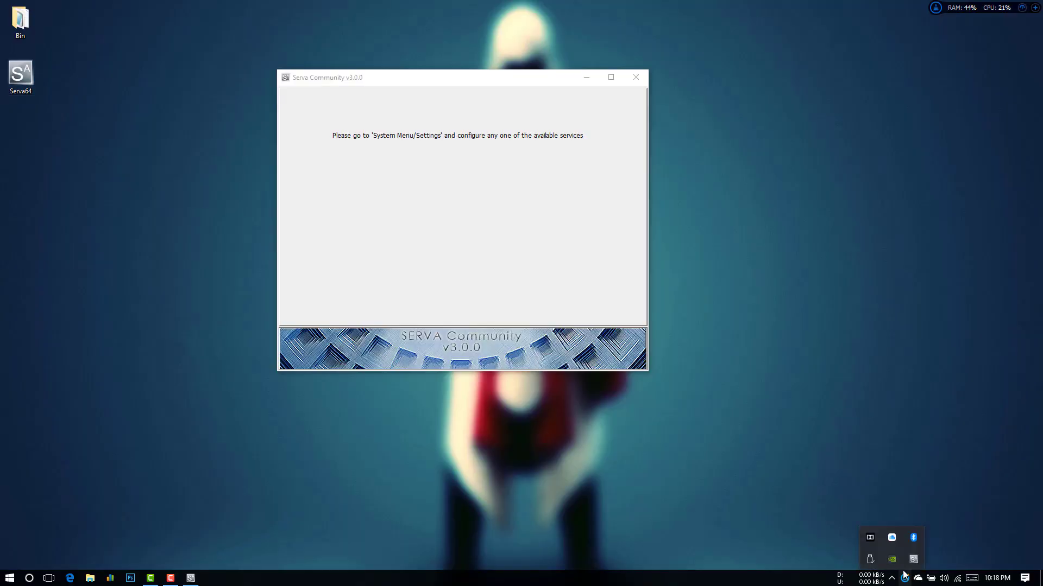
right_click(916, 559)
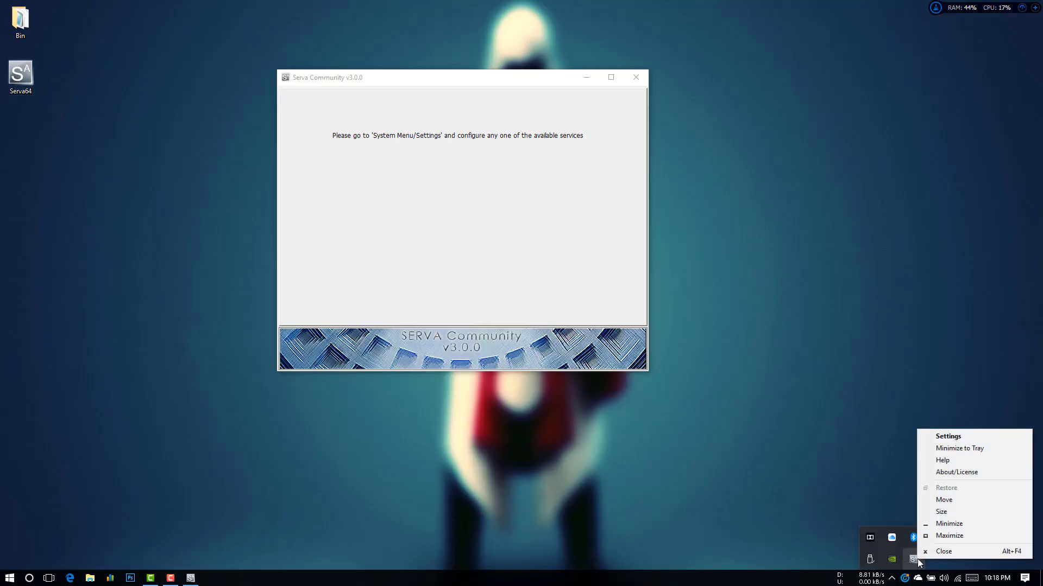
click(947, 436)
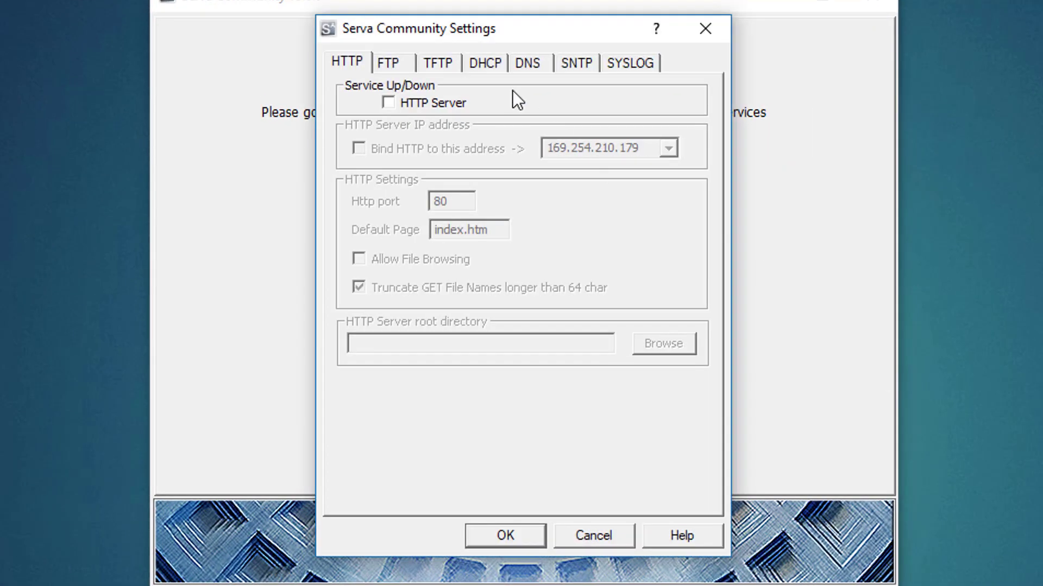
click(388, 63)
click(433, 64)
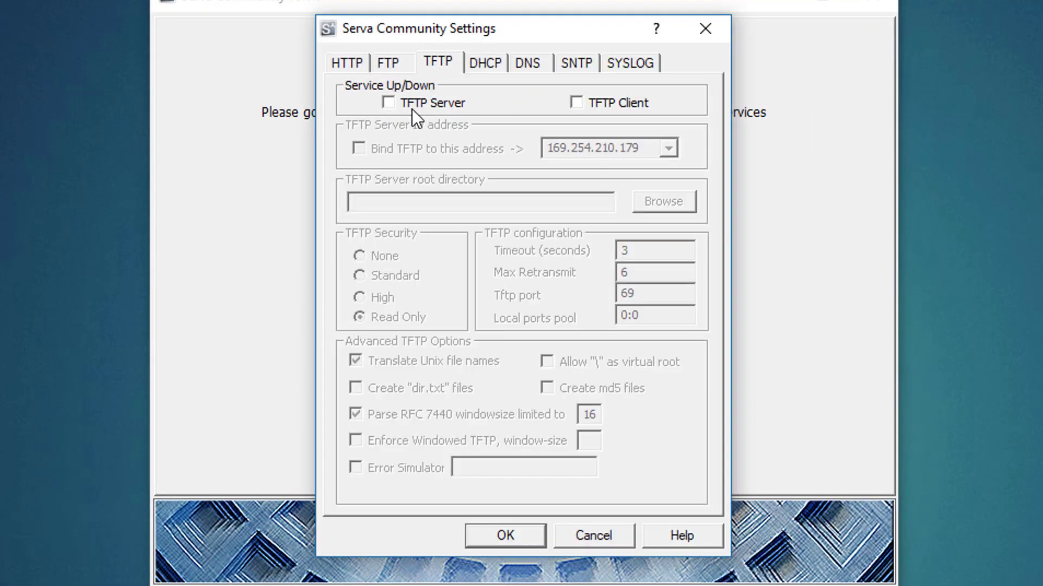
click(388, 108)
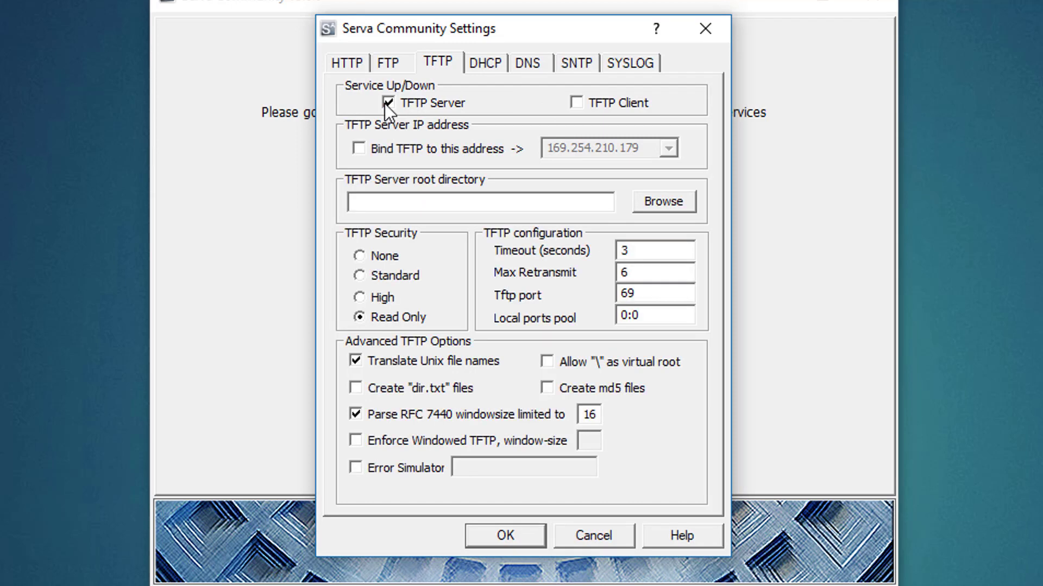
Set the TFTP root directory to B:\SERVA_ROOT and bind TFTP to 192.168.1.101
click(487, 63)
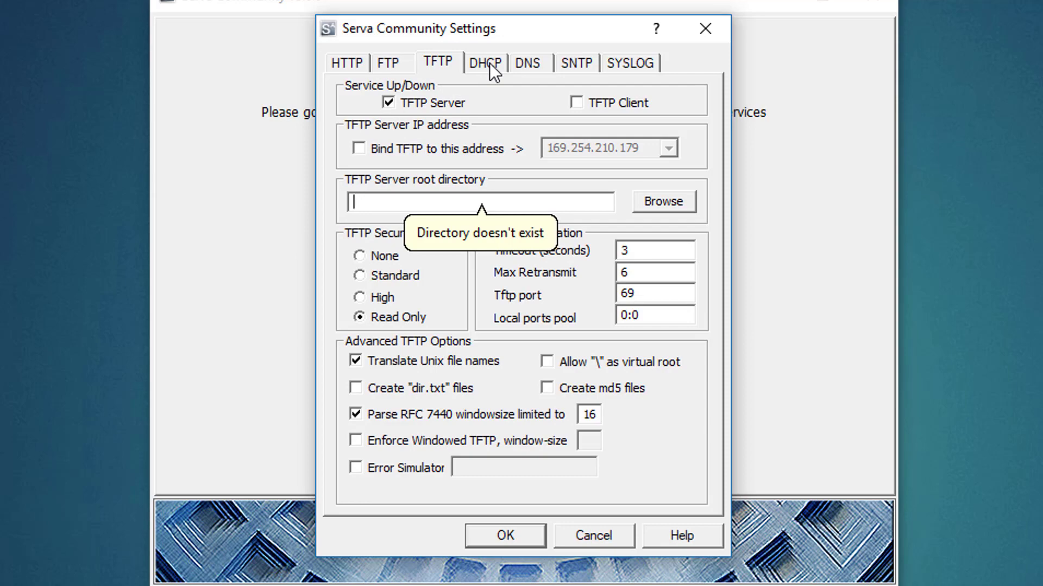
click(663, 201)
double_click(536, 338)
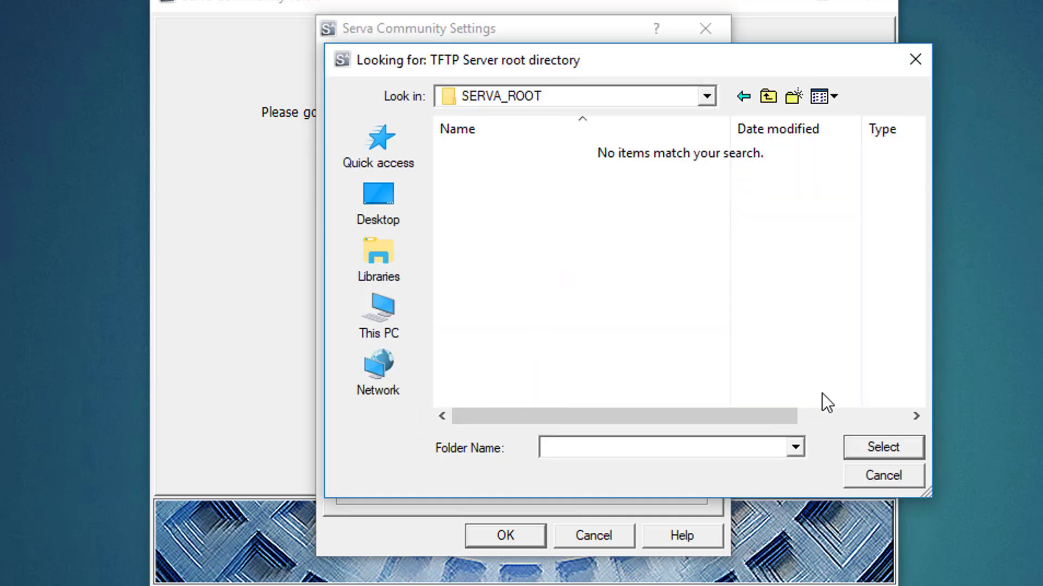
click(864, 448)
click(419, 157)
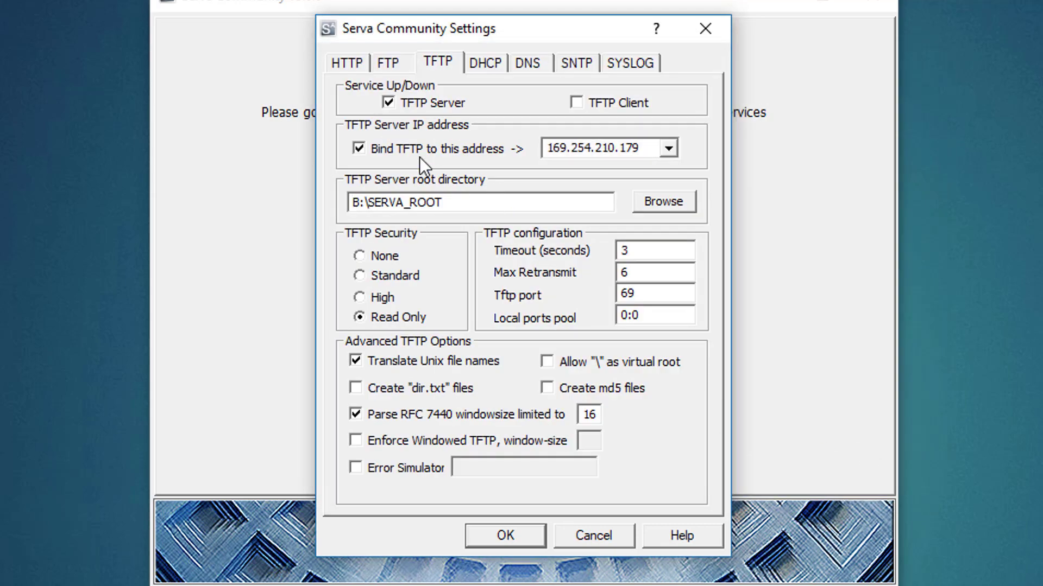
click(667, 148)
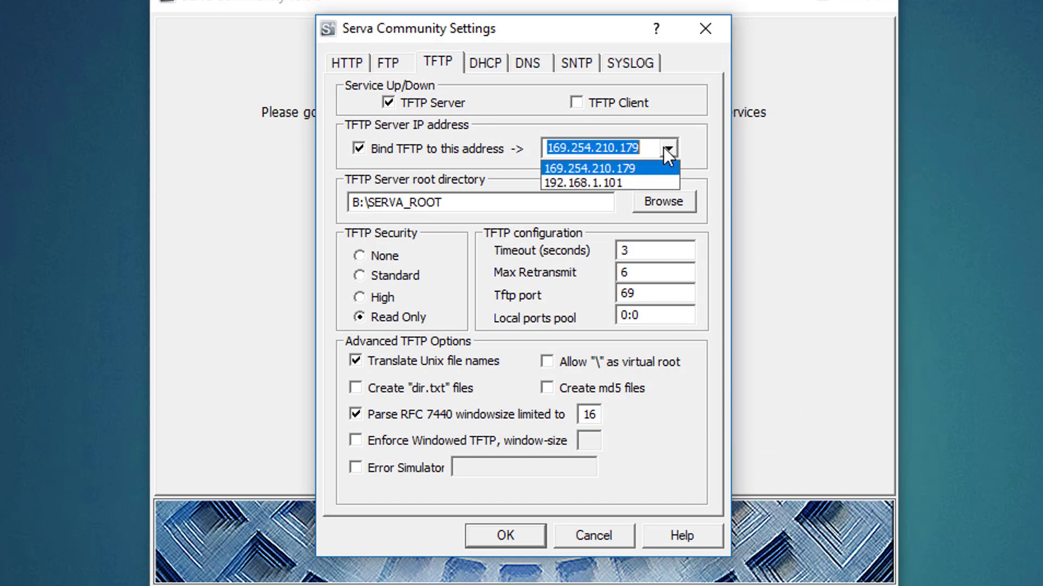
click(664, 183)
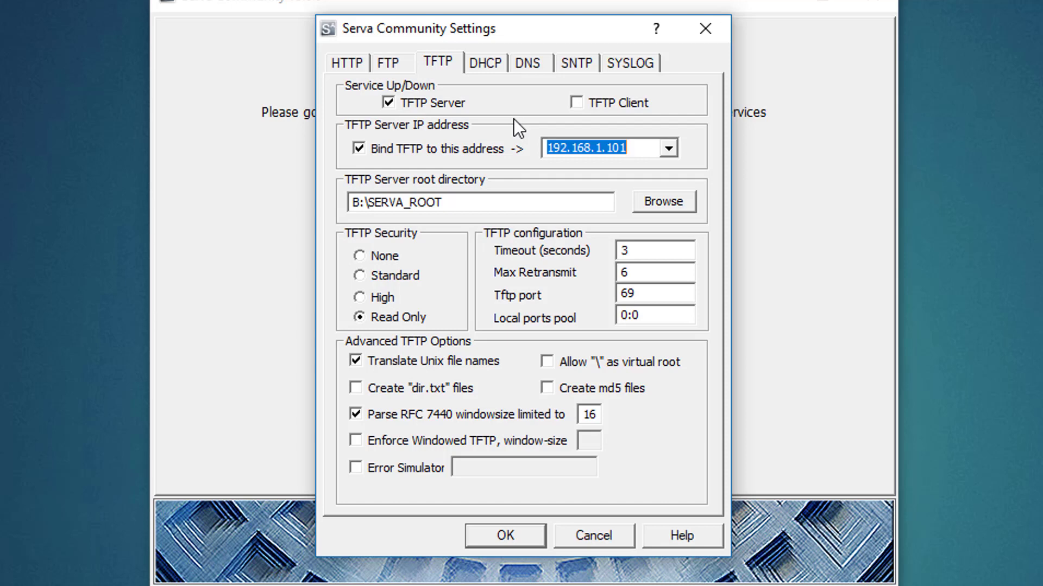
Enable proxyDHCP and BINL, bind DHCP to 192.168.1.101, and save the settings with OK
click(494, 70)
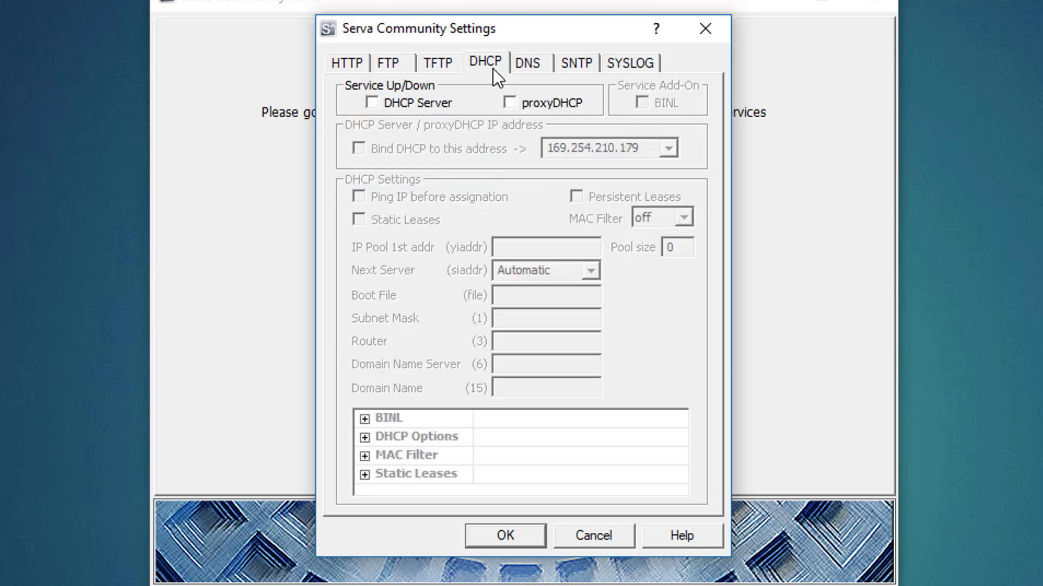
click(510, 103)
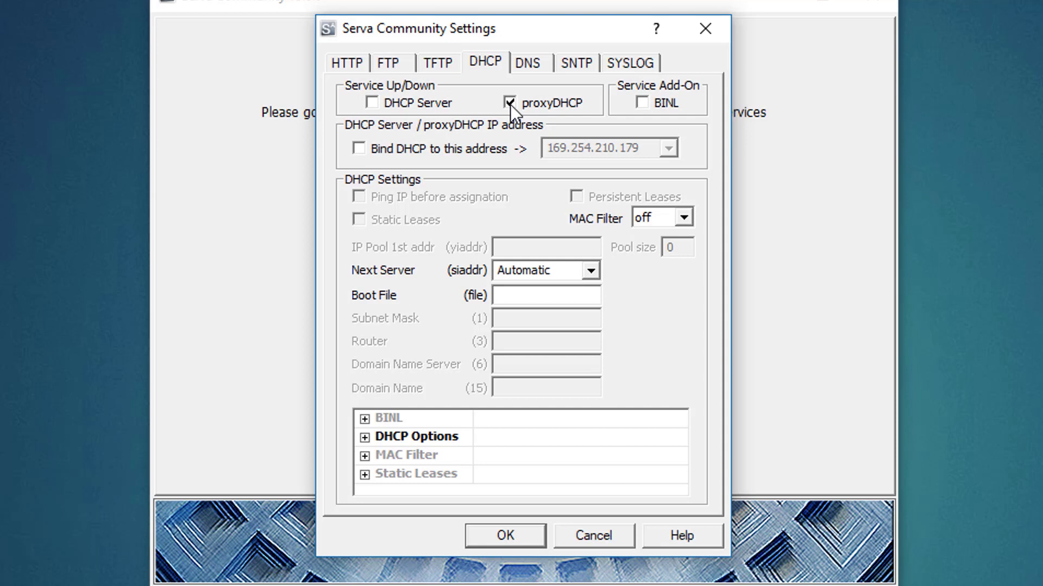
click(643, 103)
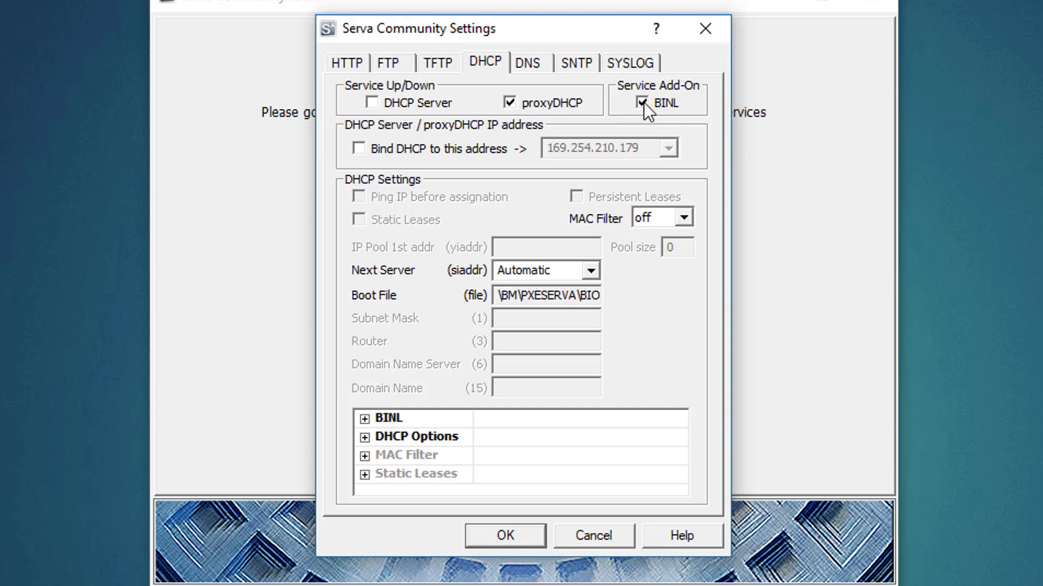
click(362, 151)
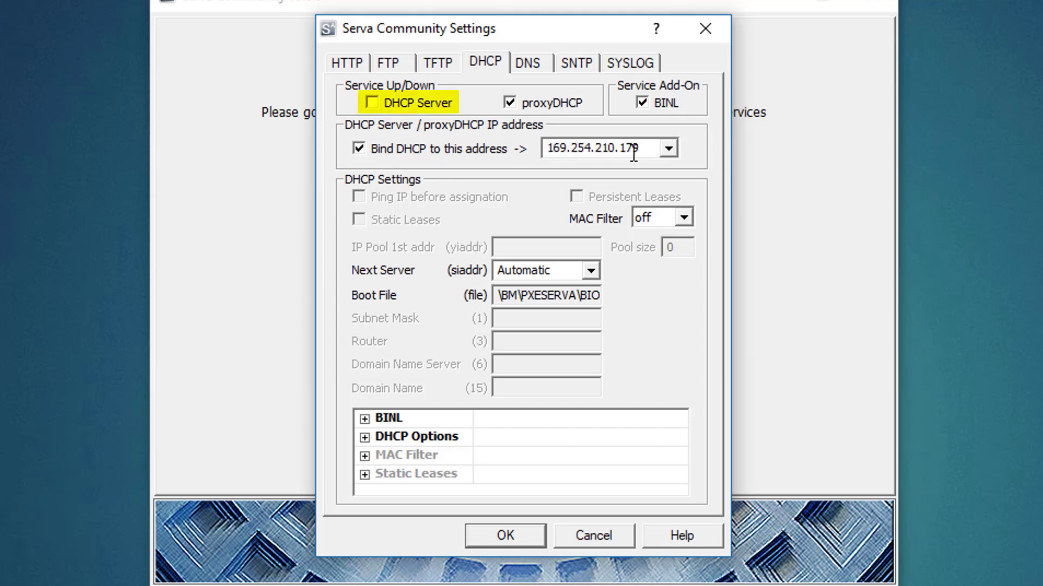
click(668, 150)
click(659, 176)
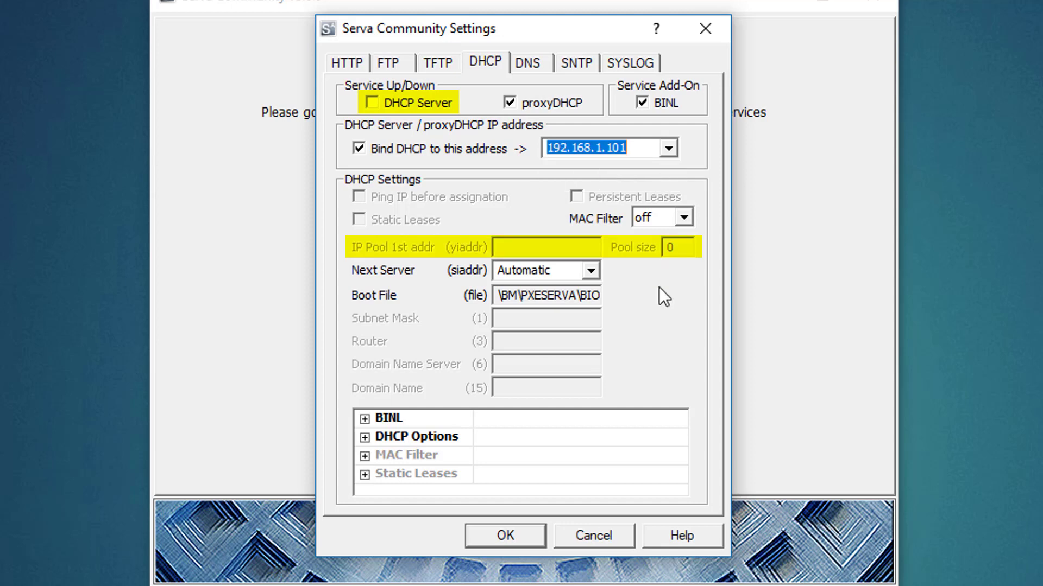
click(493, 533)
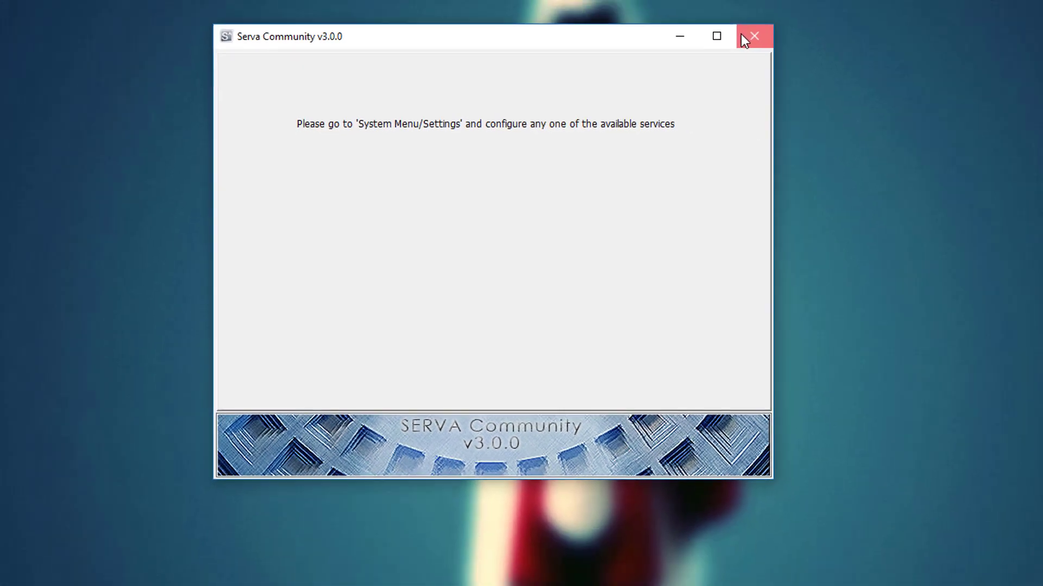
Close Serva and create the folders WIA_WDS, WIA_RIS and NWA_PXE in SERVA_ROOT
click(859, 4)
click(90, 579)
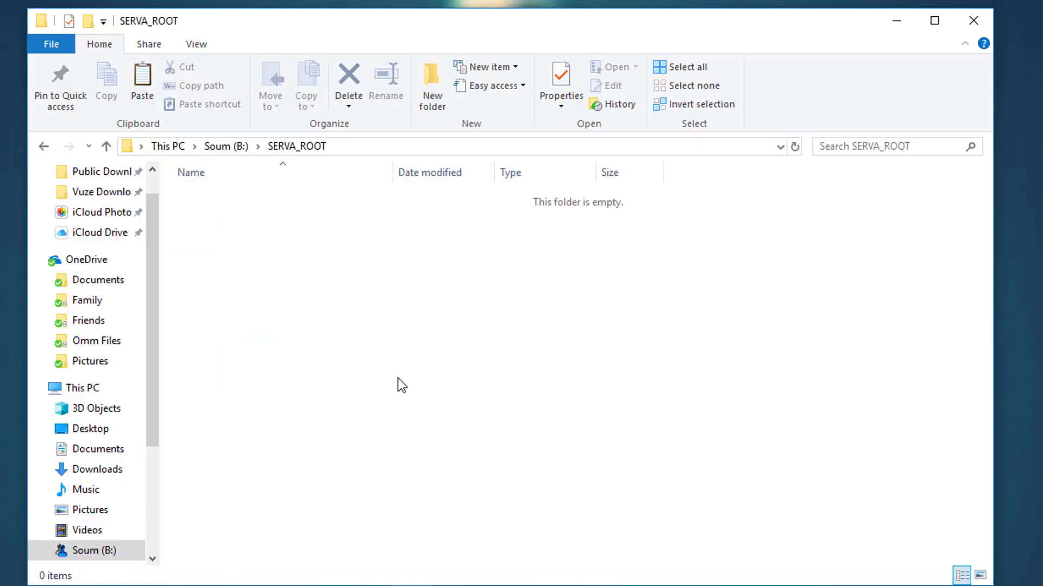
key(ctrl+shift+n)
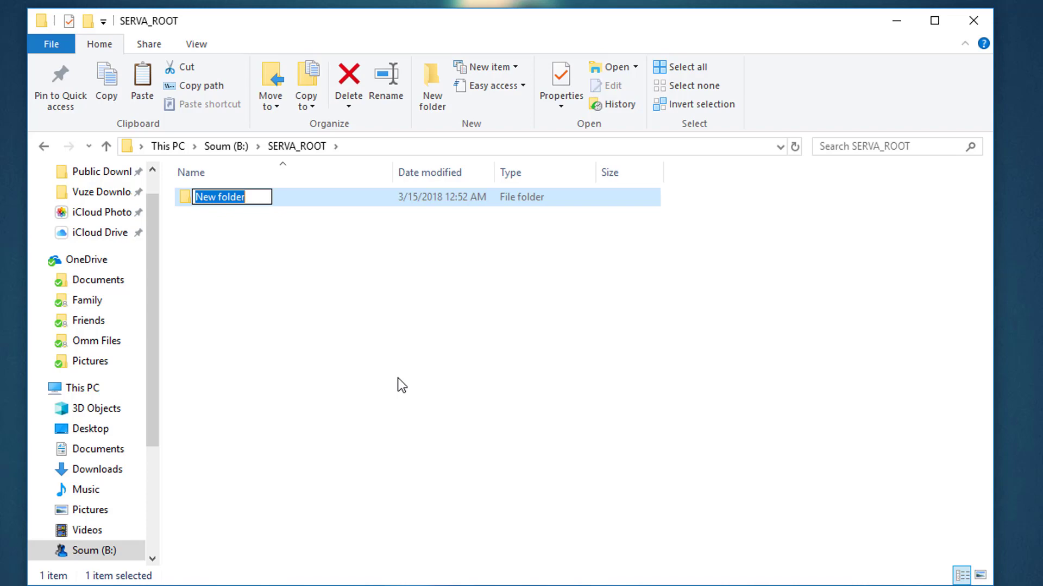
text(WIA_WDS)
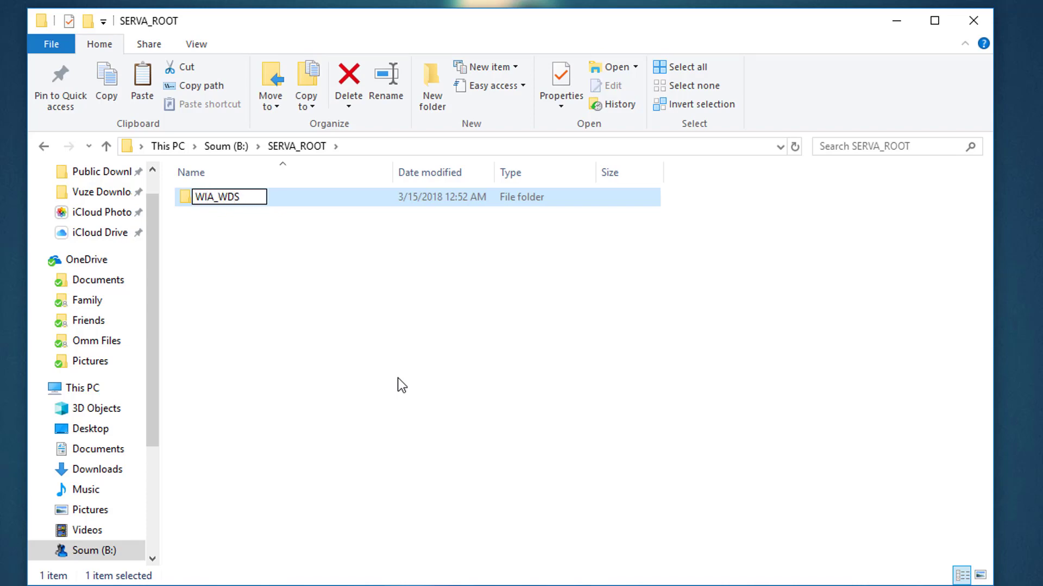
key(Return)
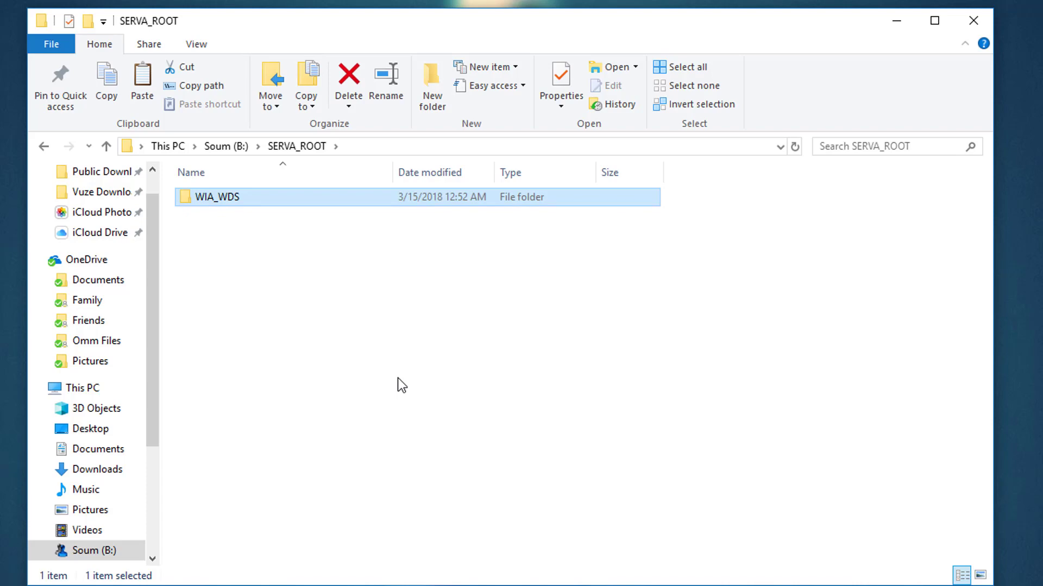
key(ctrl+shift+n)
text(WIA_RIS)
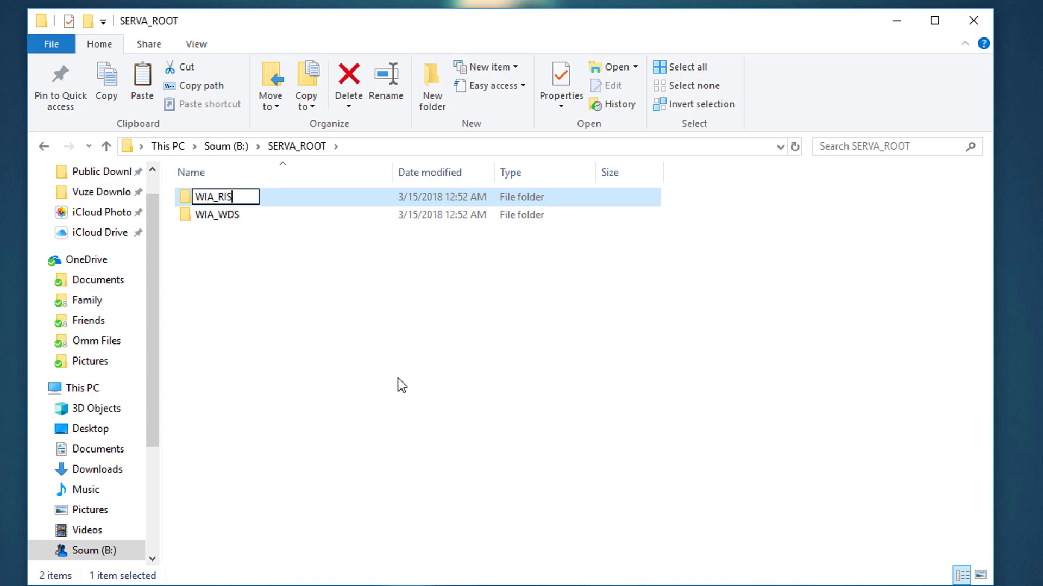
key(Return)
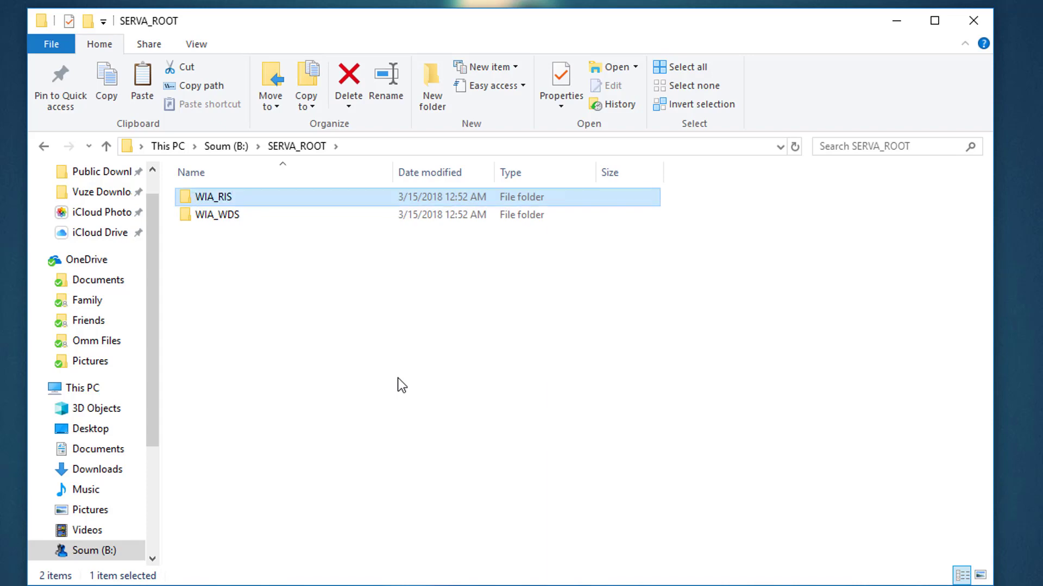
key(ctrl+shift+n)
text(NWA_PXE)
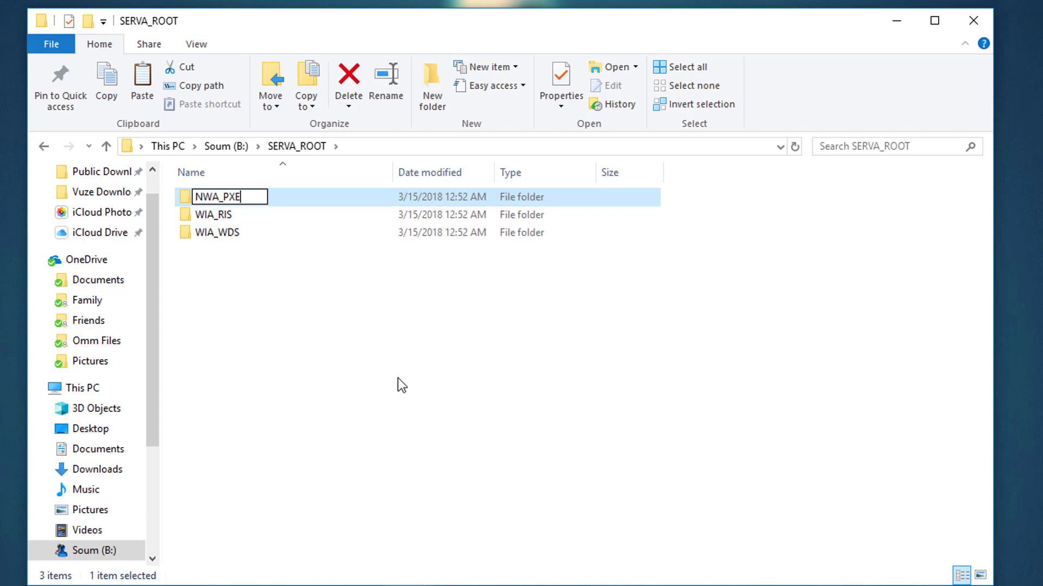
key(Return)
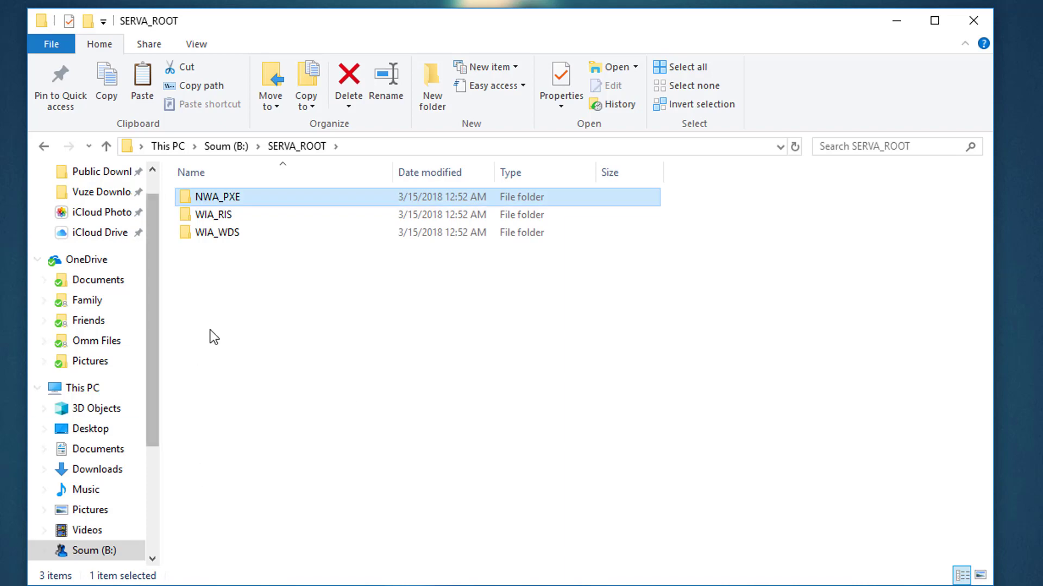
Inside WIA_WDS, create a W10_X64 folder and paste the Windows 10 setup files into it
click(239, 218)
double_click(243, 231)
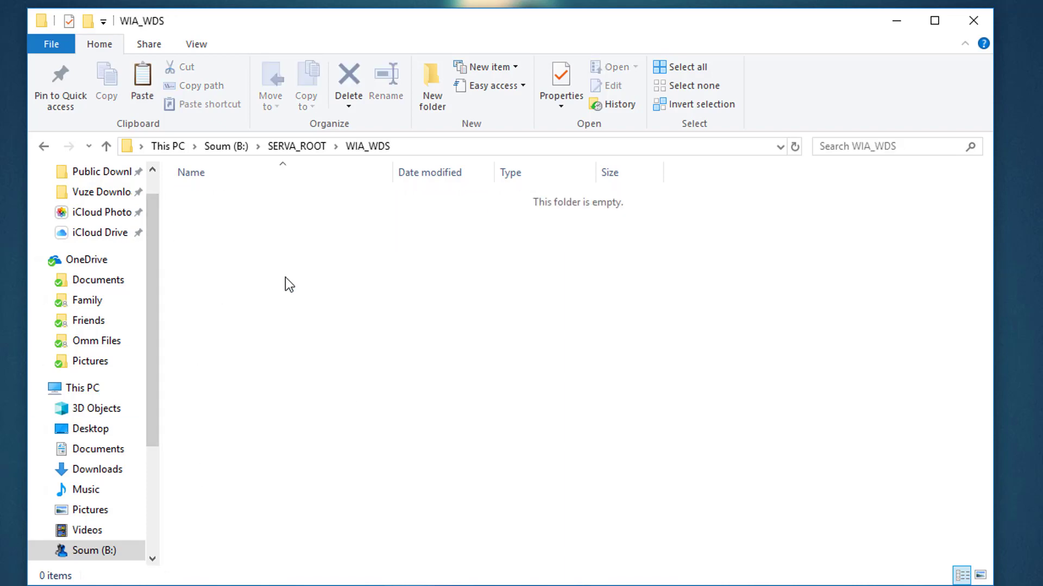
key(ctrl+shift+n)
text(W10_X64)
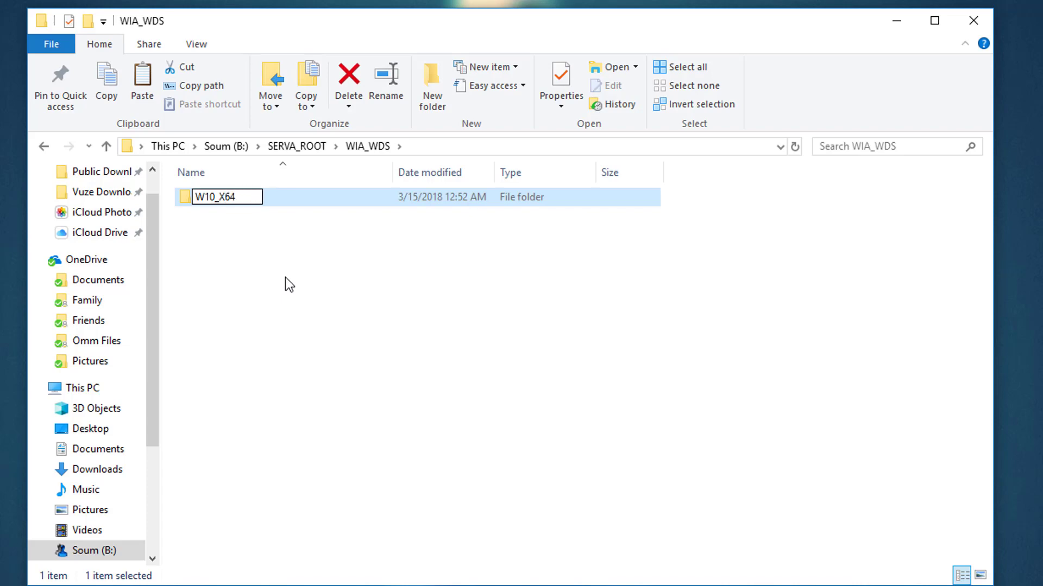
key(Return)
key(Return)
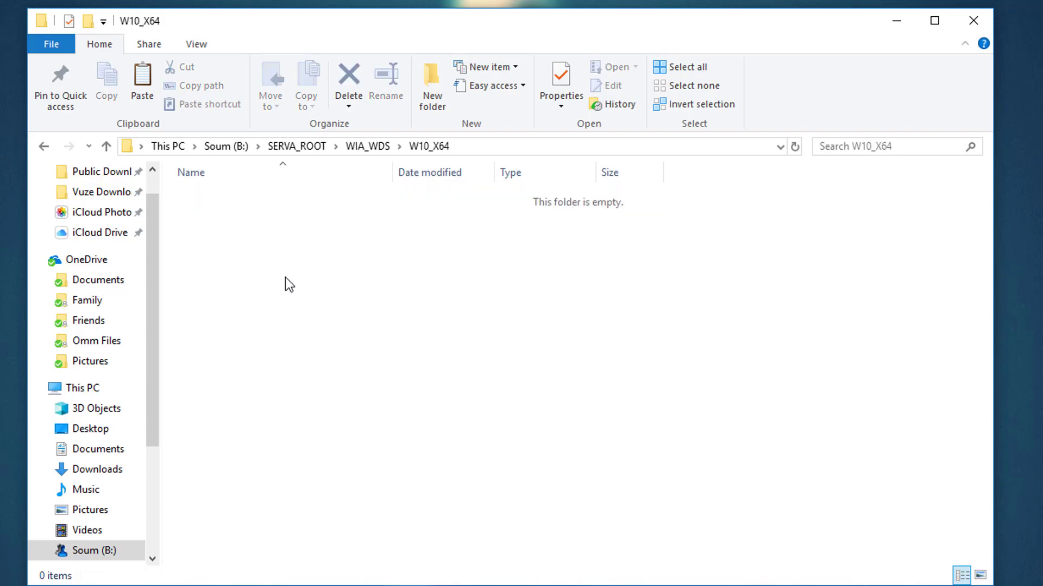
key(ctrl+v)
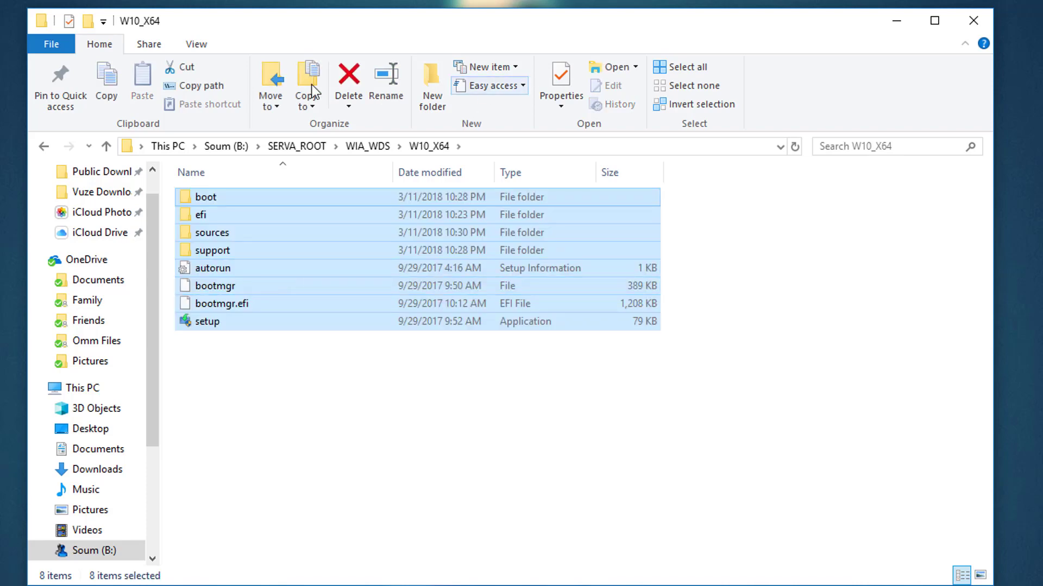
Turn on Advanced Sharing for WIA_WDS and name the share WIA_WDS_SHARE
click(282, 147)
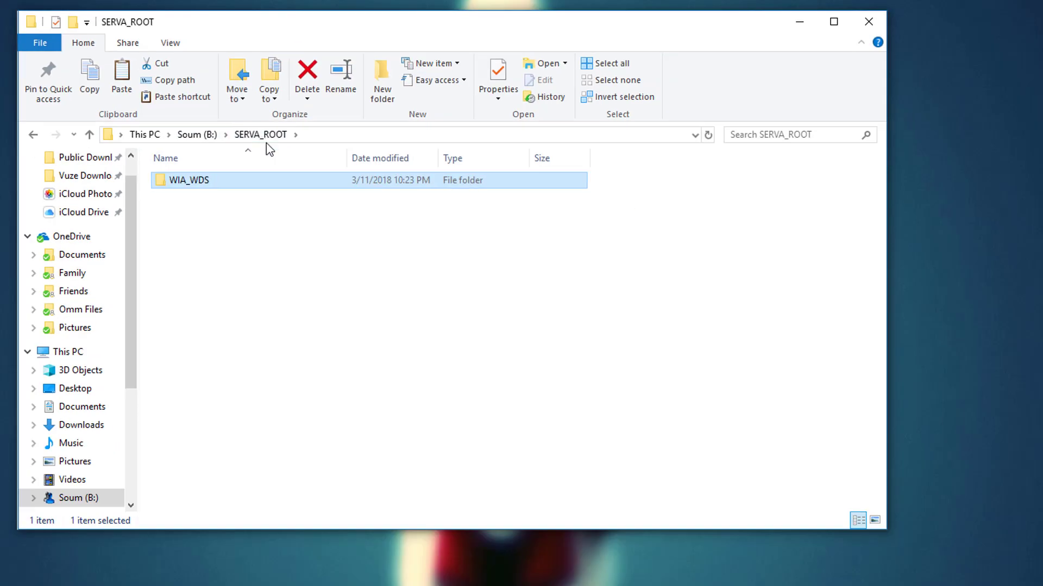
click(282, 244)
click(203, 184)
right_click(202, 184)
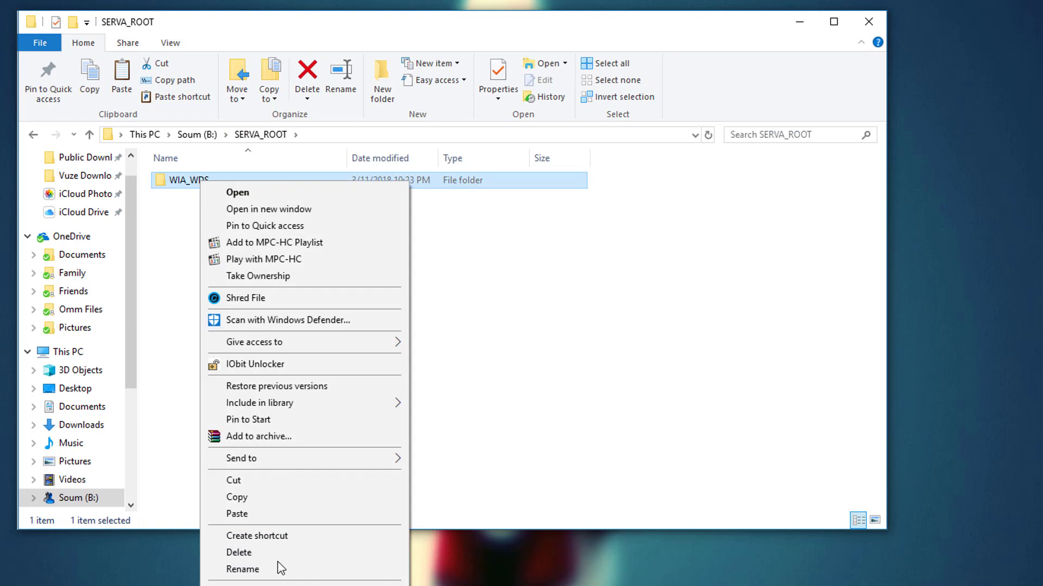
click(280, 584)
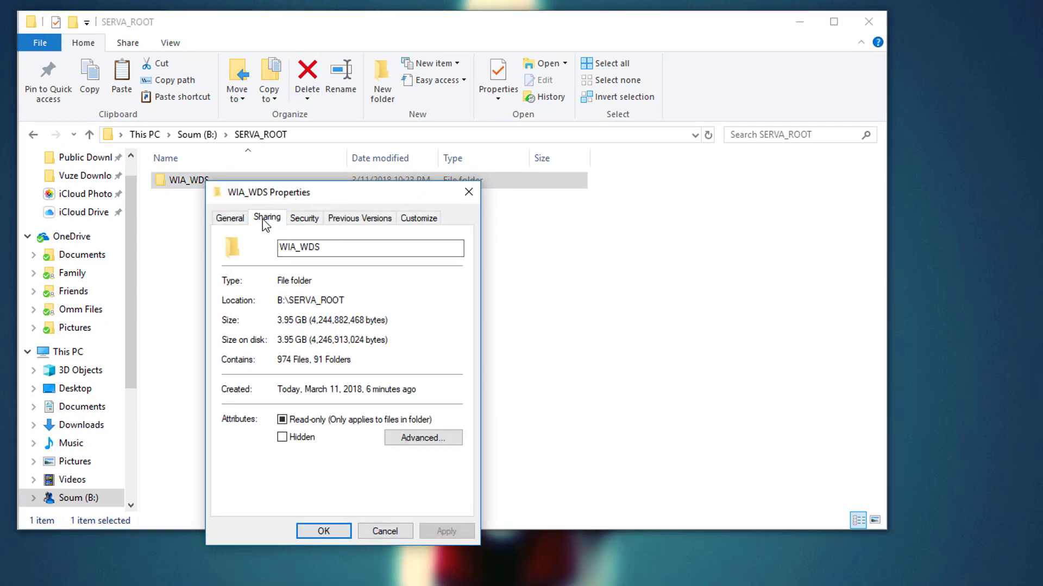
click(265, 220)
click(293, 400)
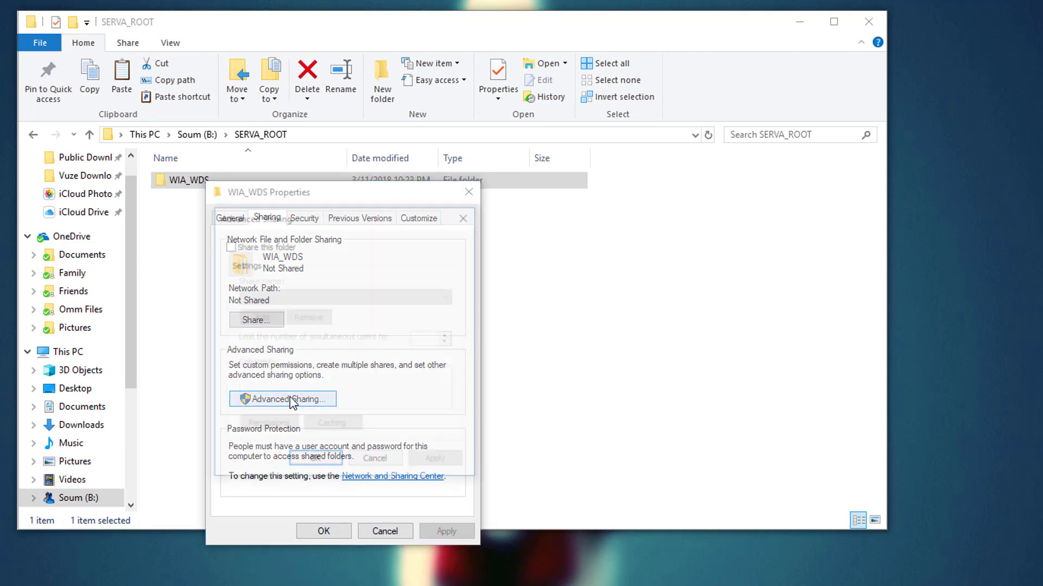
click(263, 246)
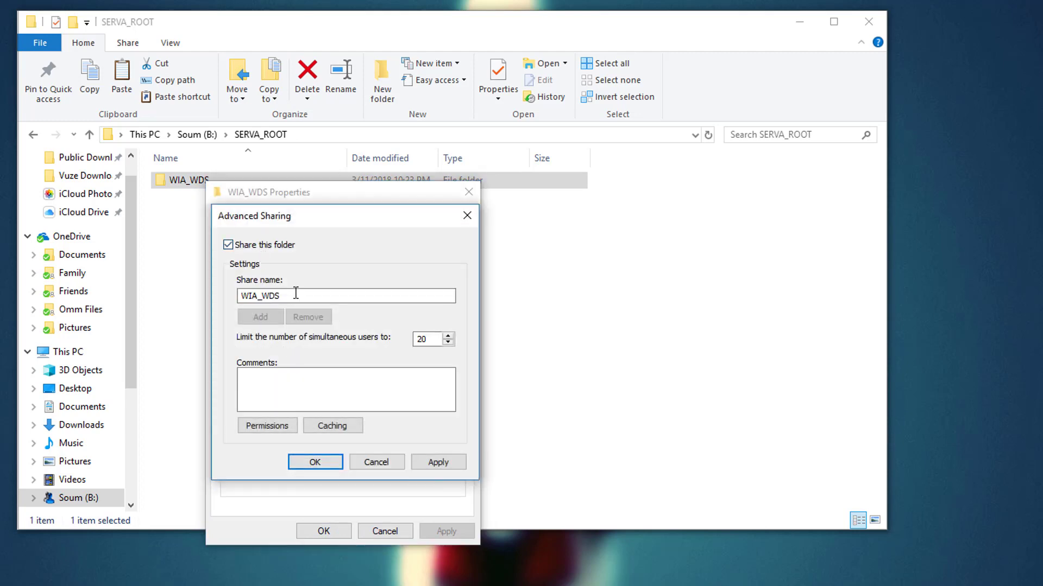
click(295, 295)
text(_SHARE)
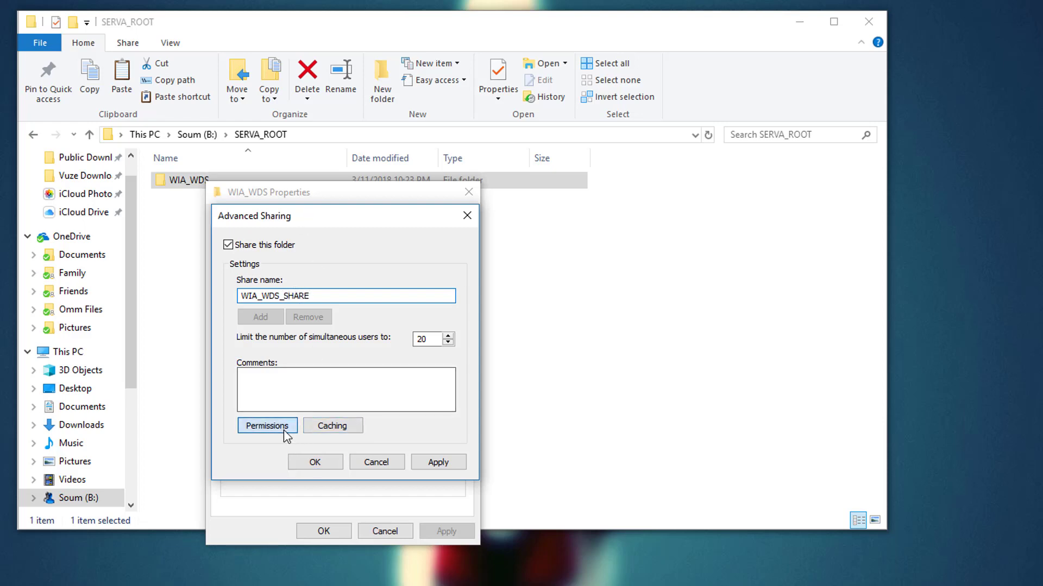
Grant Everyone Full Control in the share permissions and confirm the sharing settings
click(266, 427)
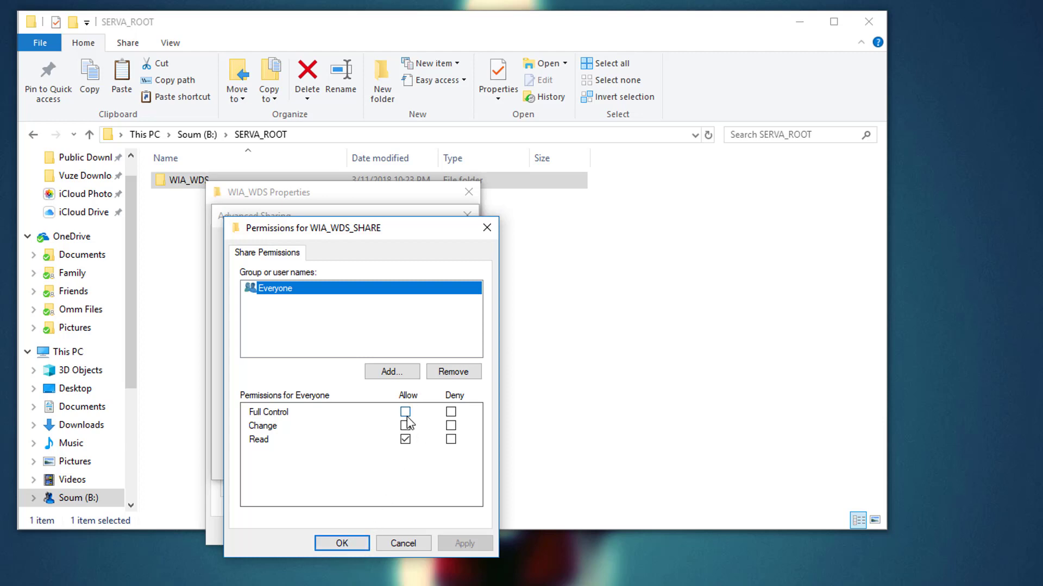
click(405, 412)
click(347, 548)
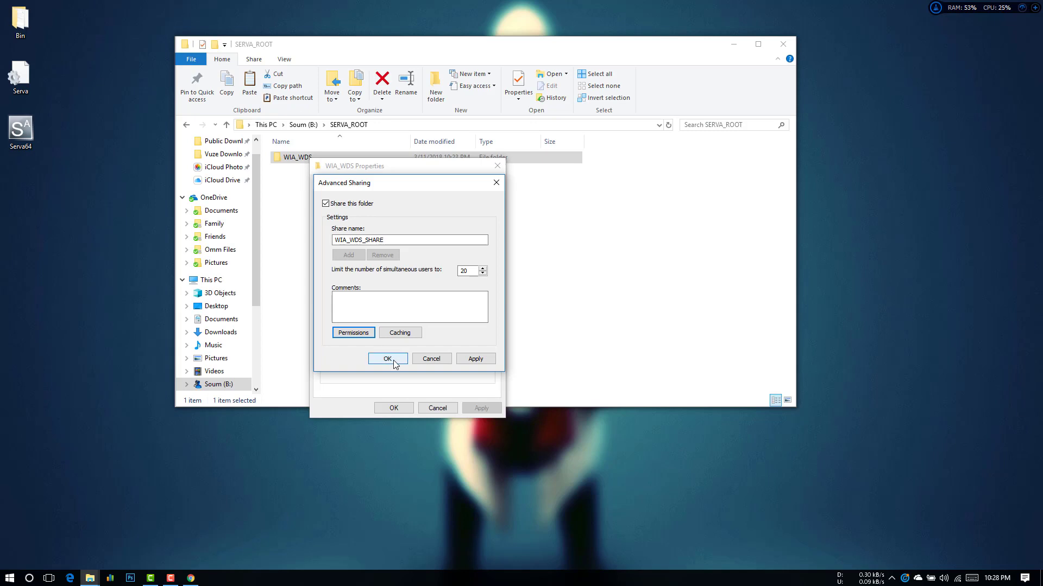
click(387, 359)
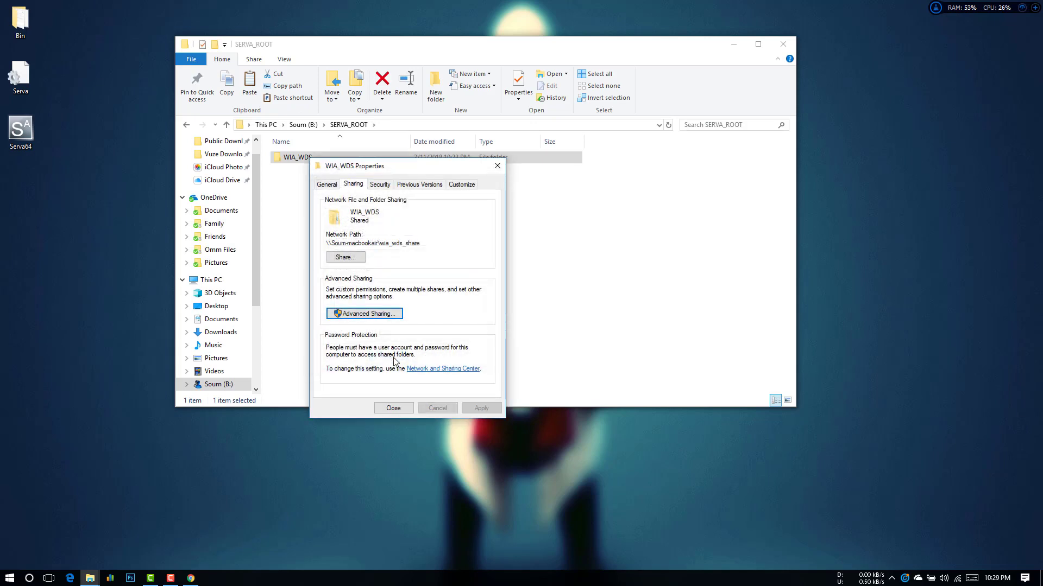
Close the WIA_WDS properties and the SERVA_ROOT window, then launch Serva64 from the desktop
click(393, 409)
key(alt+F4)
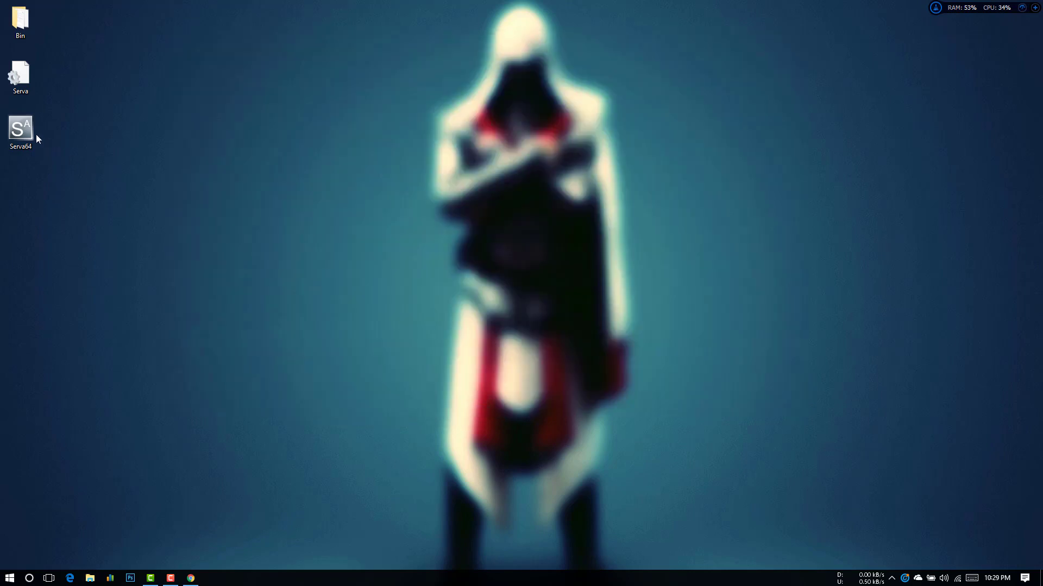
double_click(34, 131)
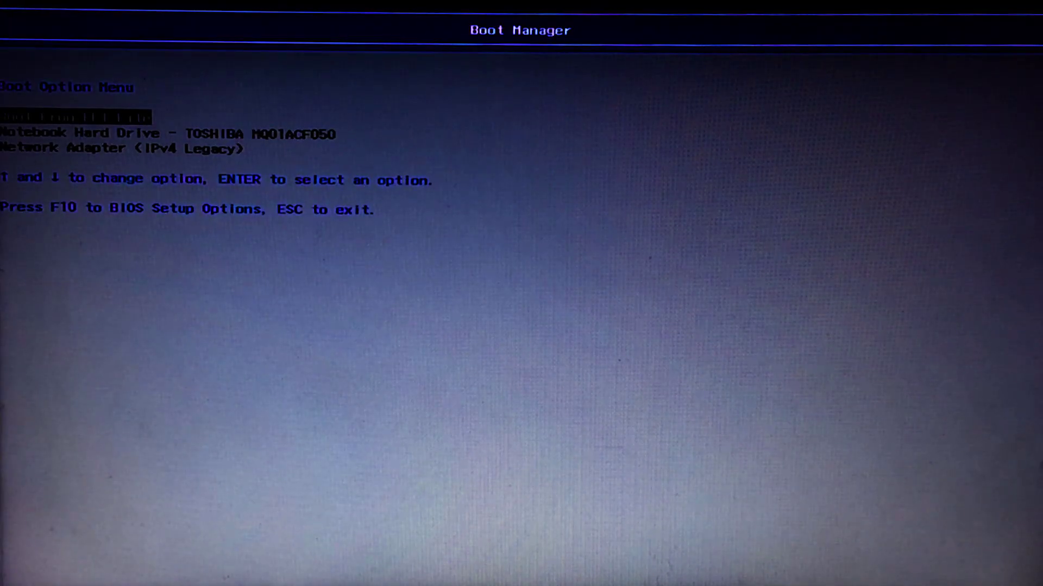
Boot the client from Network Adapter (IPv4 Legacy) and start the Windows 10, AMD64 PXE entry
key(Down)
key(Down)
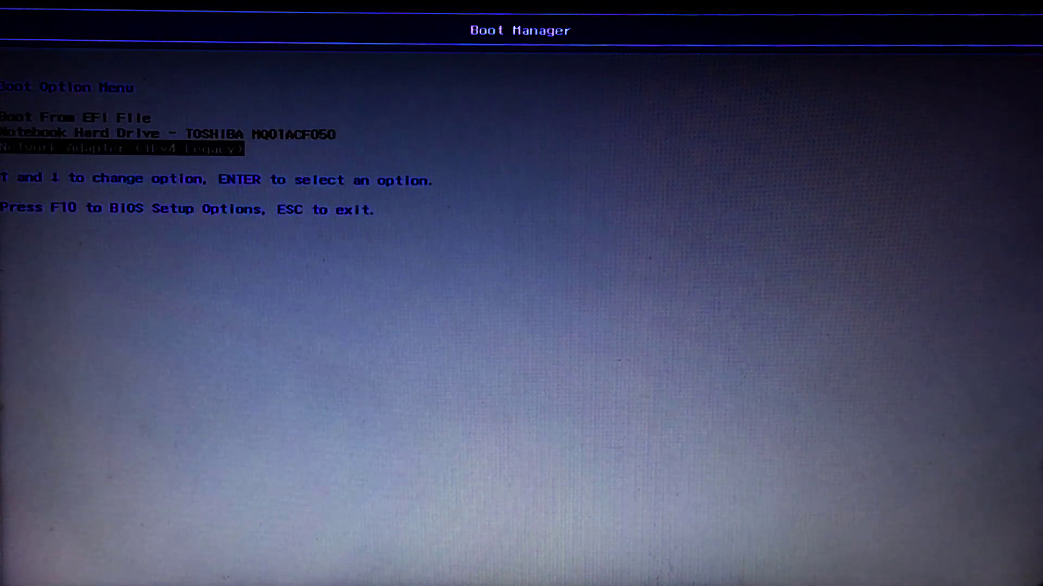
key(Return)
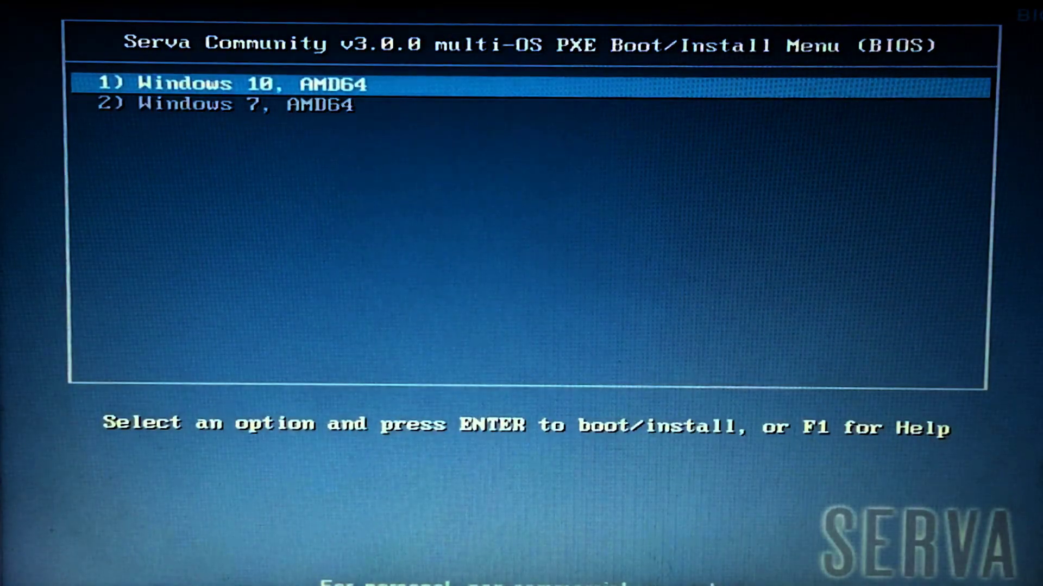
key(Return)
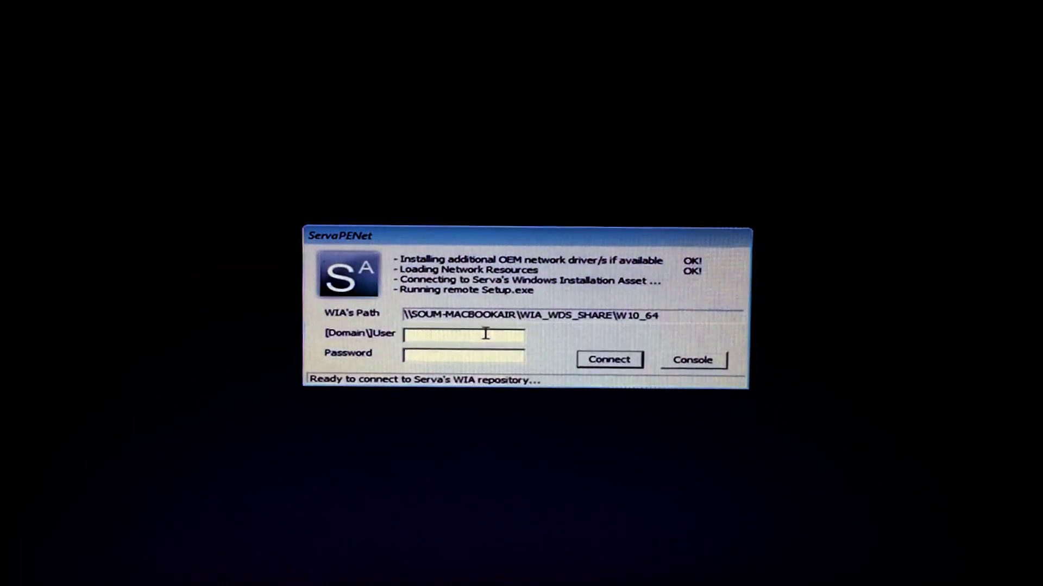
Enter the share user's name and password in ServaPENet and connect to WIA_WDS_SHARE
click(489, 336)
text(username)
click(431, 359)
text(*********)
key(Return)
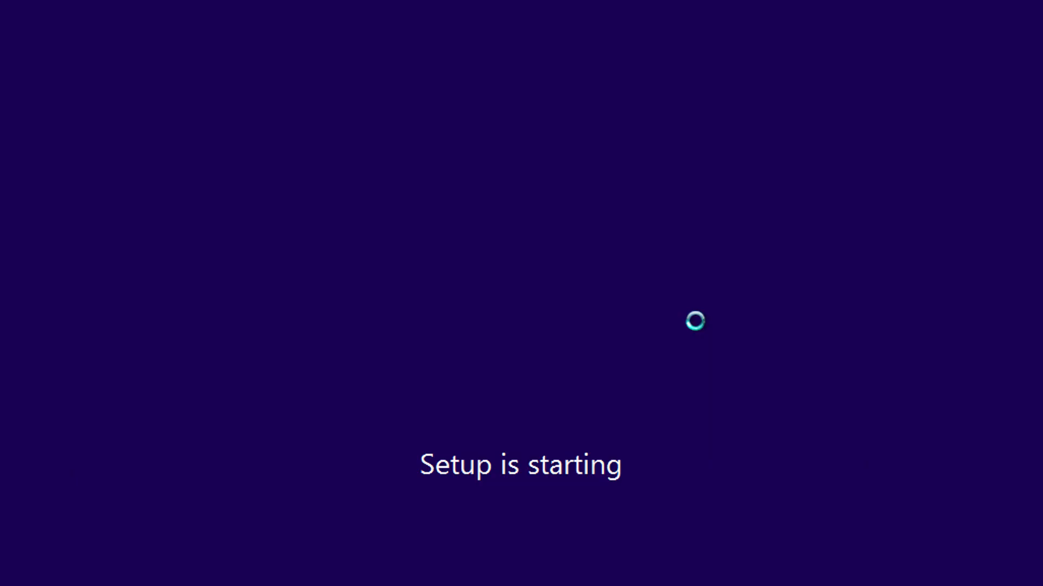